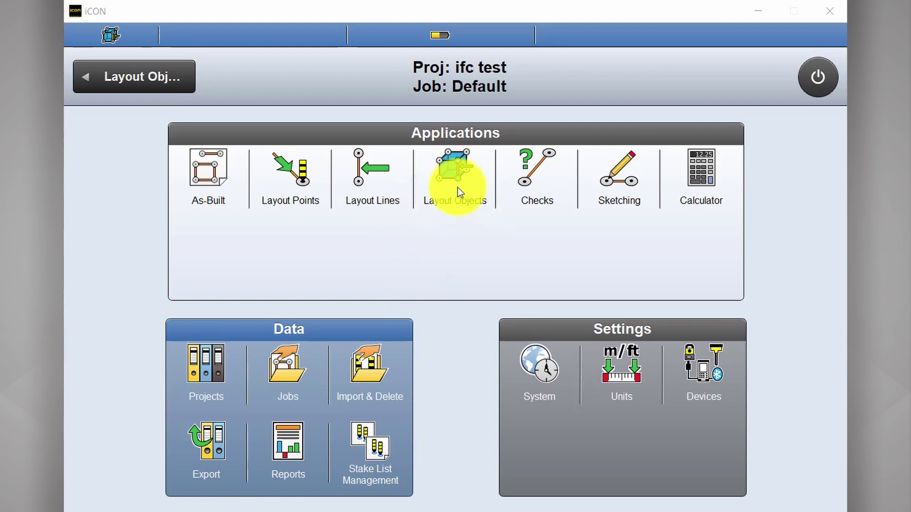
- Open the Layout Objects 3D view, then move and rotate the model toward the beam-column bolted connection
left_click(458, 175)
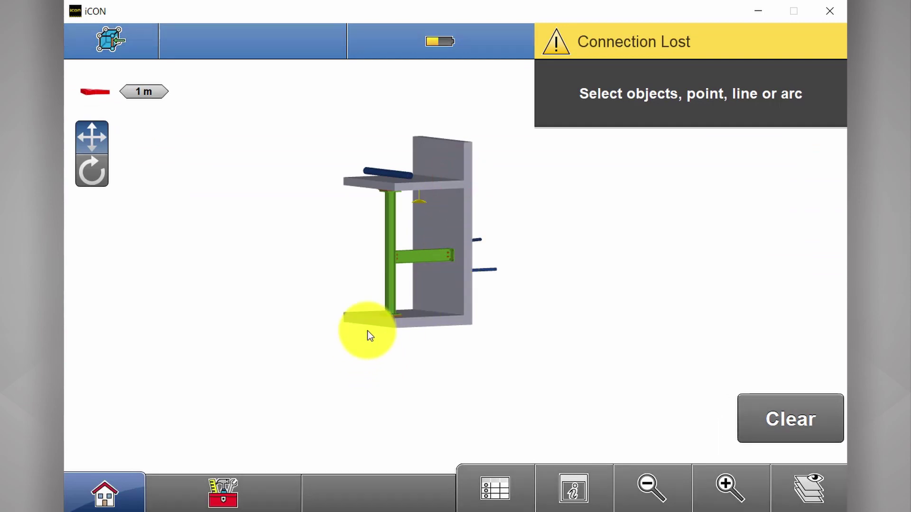
left_click_drag(369, 331, 378, 350)
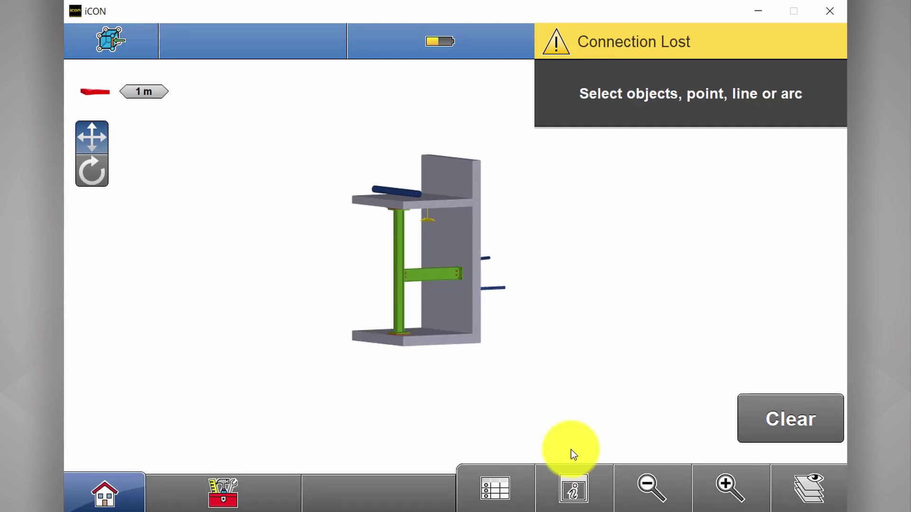
left_click(98, 177)
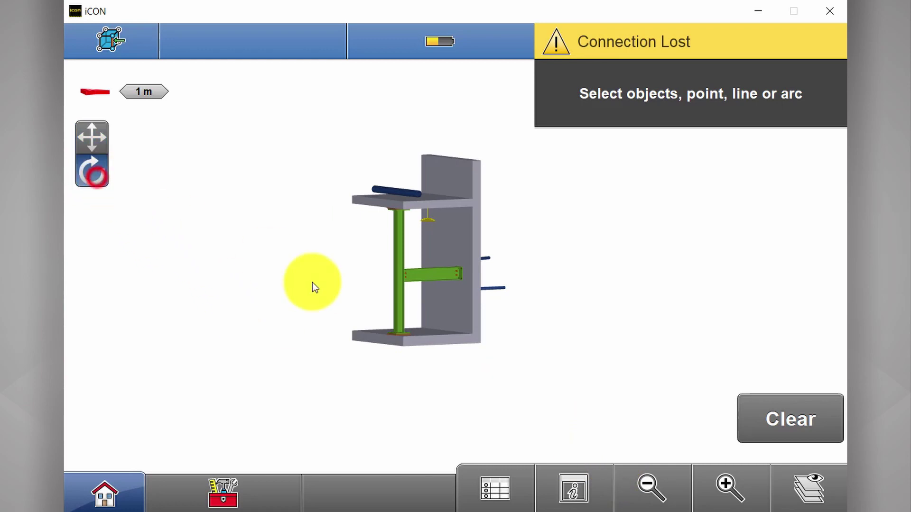
mouse_move(361, 312)
left_mouse_down()
mouse_move(481, 320)
mouse_move(381, 314)
left_mouse_up()
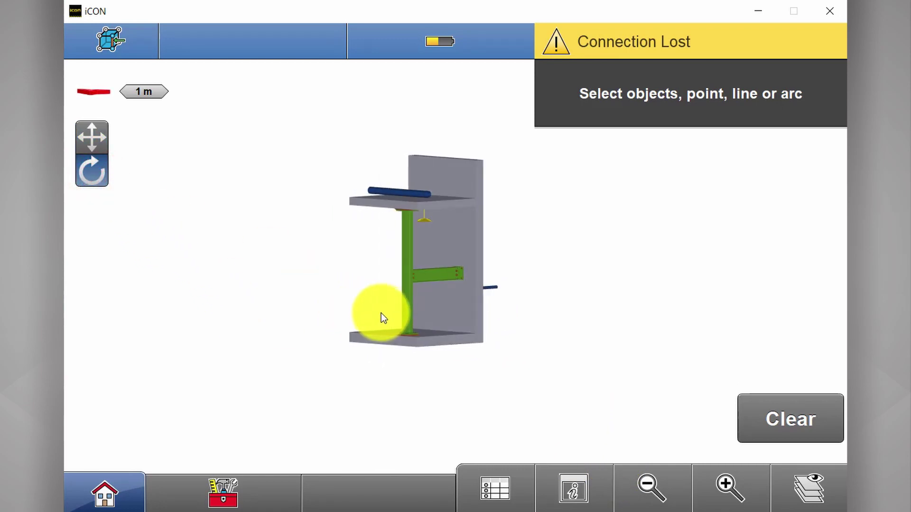
- Zoom in on the beam-end bolts and pick Bolt assembly from the element list
left_click(721, 488)
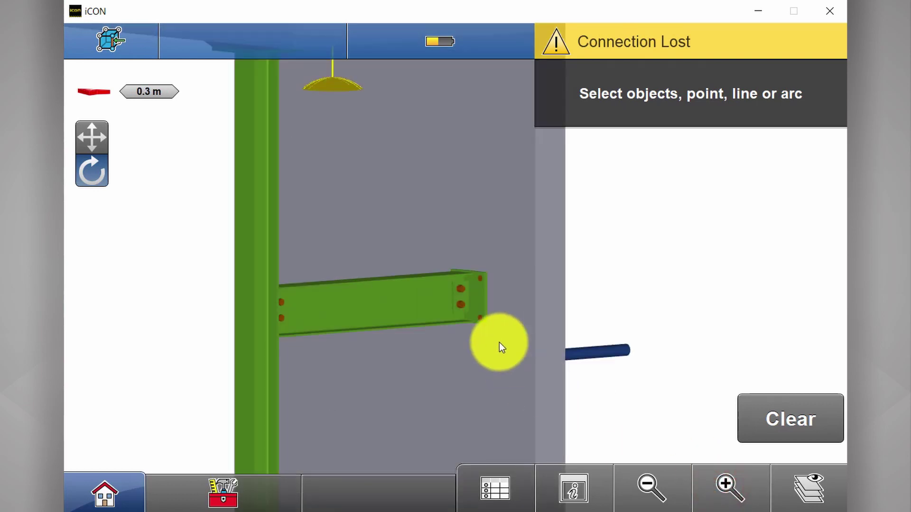
left_click(471, 318)
left_click(434, 268)
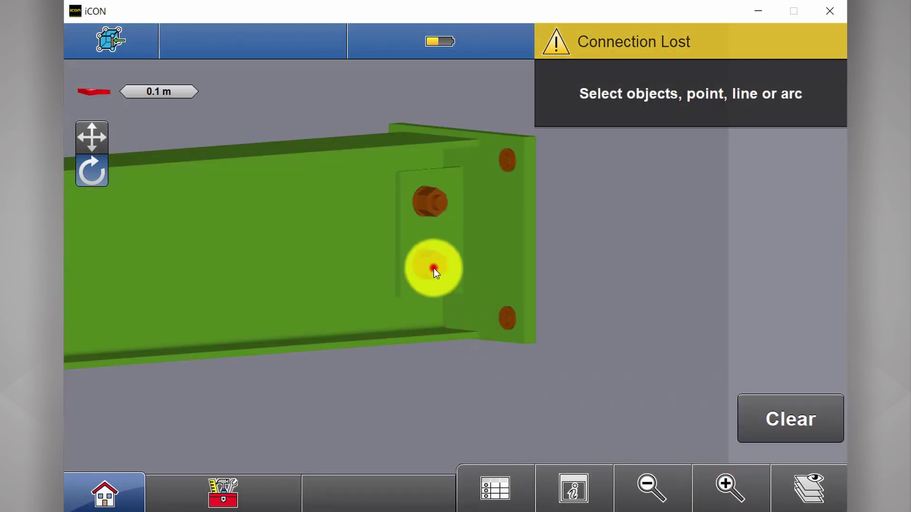
left_click(445, 277)
left_click(297, 165)
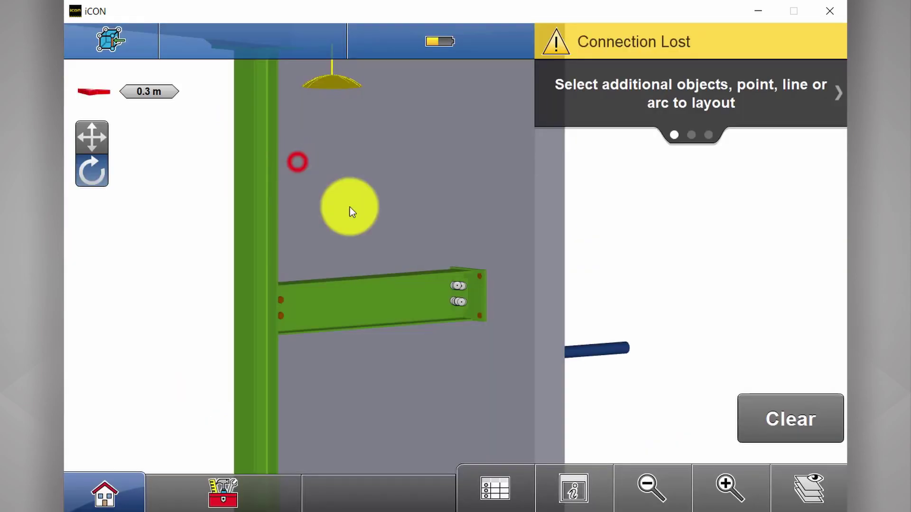
- Select EXISTING WALL1 from the element list near the beam end
left_click(468, 319)
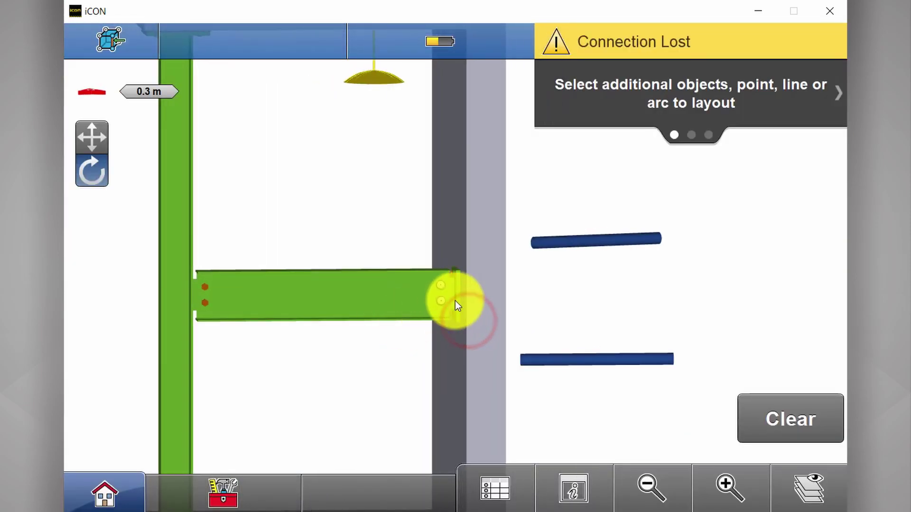
left_click(466, 303)
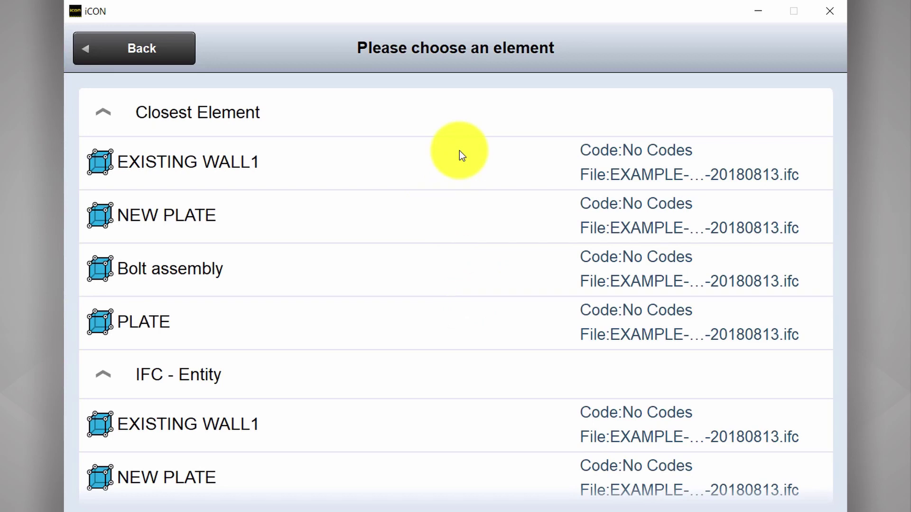
left_click(456, 165)
- Select the lower blue pipe and the green column
left_click(554, 379)
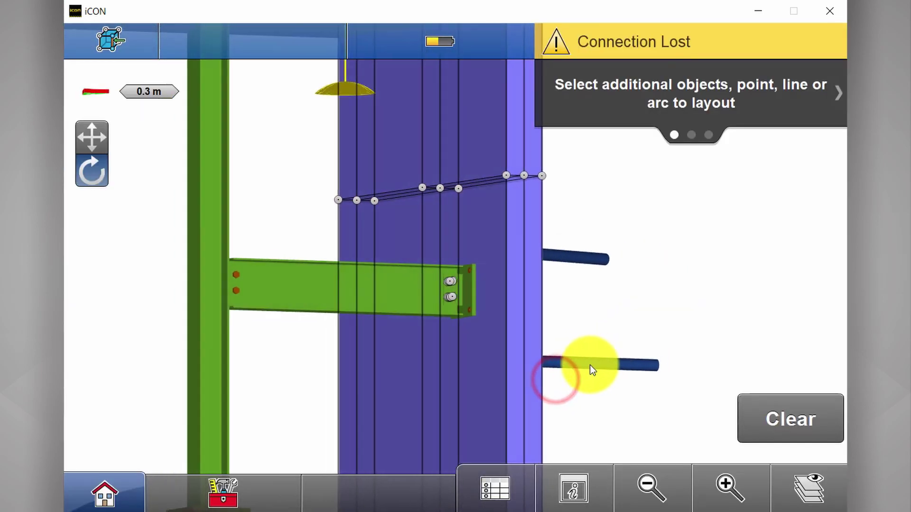
left_click(585, 362)
left_click(507, 390)
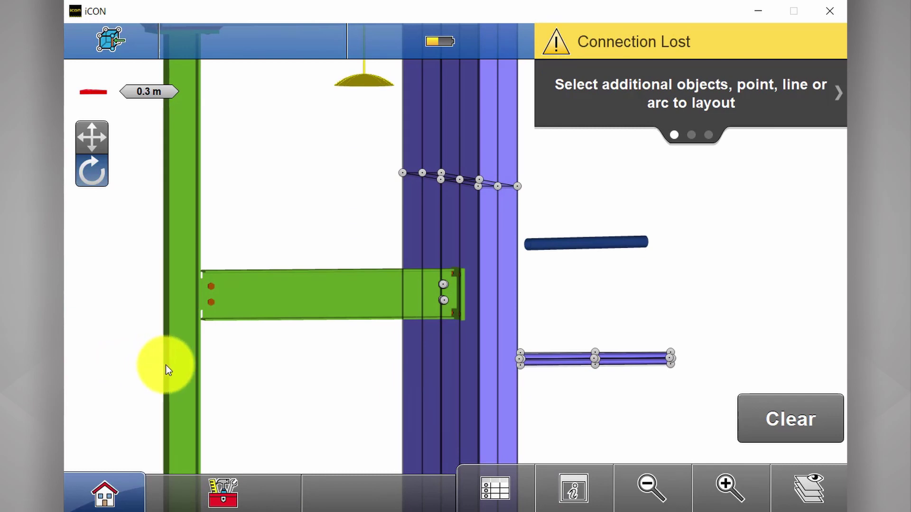
left_click(176, 362)
left_click(279, 363)
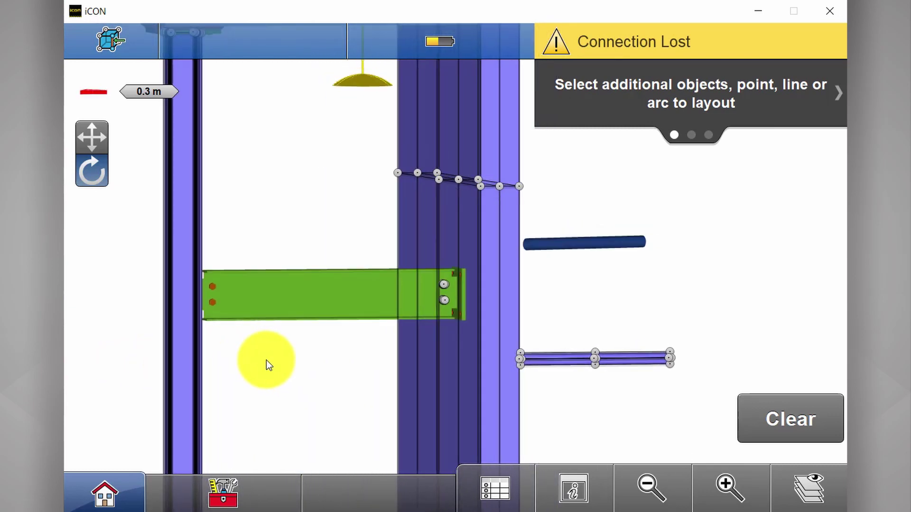
- Clear the selection, pan to the column base, pick GROUT1, then clear it again
left_click(827, 419)
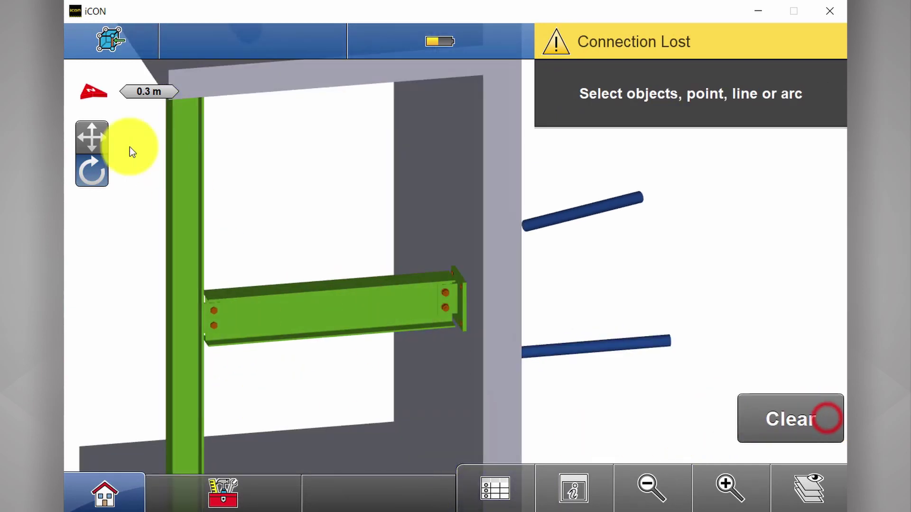
left_click(92, 137)
left_click_drag(284, 353, 347, 138)
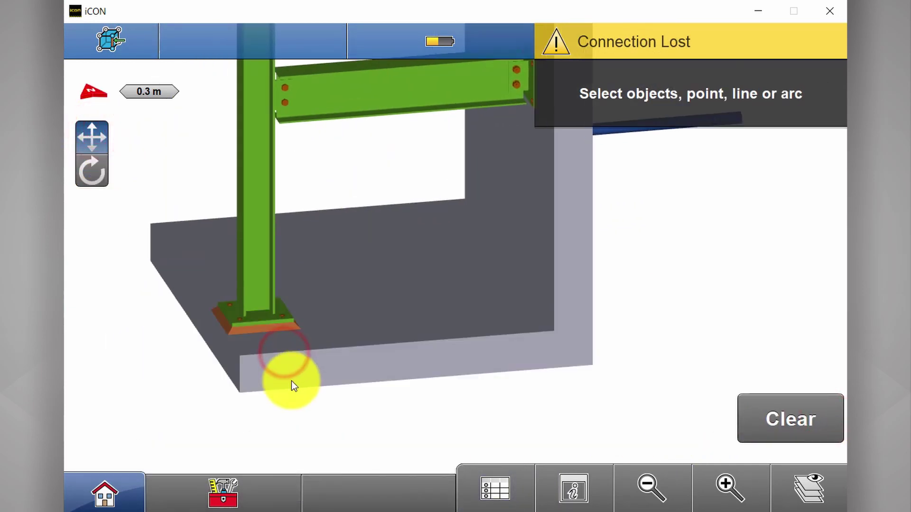
left_click(258, 329)
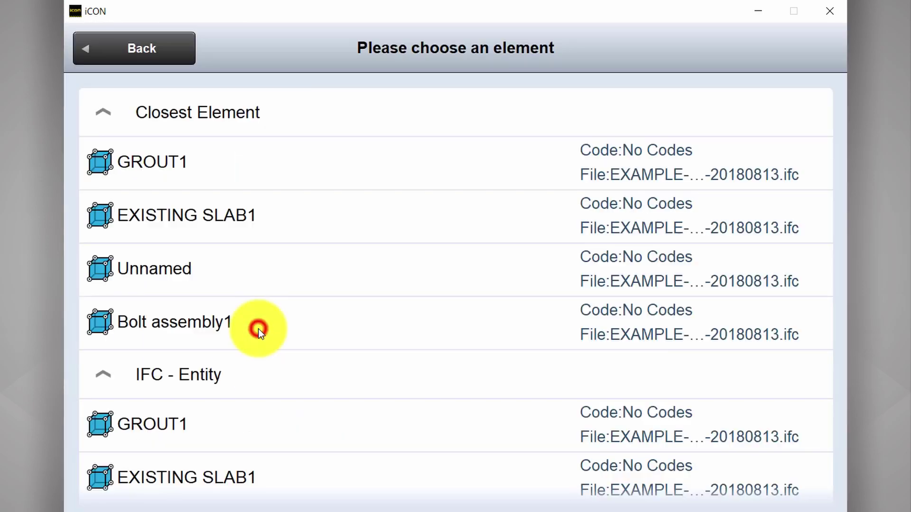
left_click(263, 164)
left_click_drag(243, 347, 317, 386)
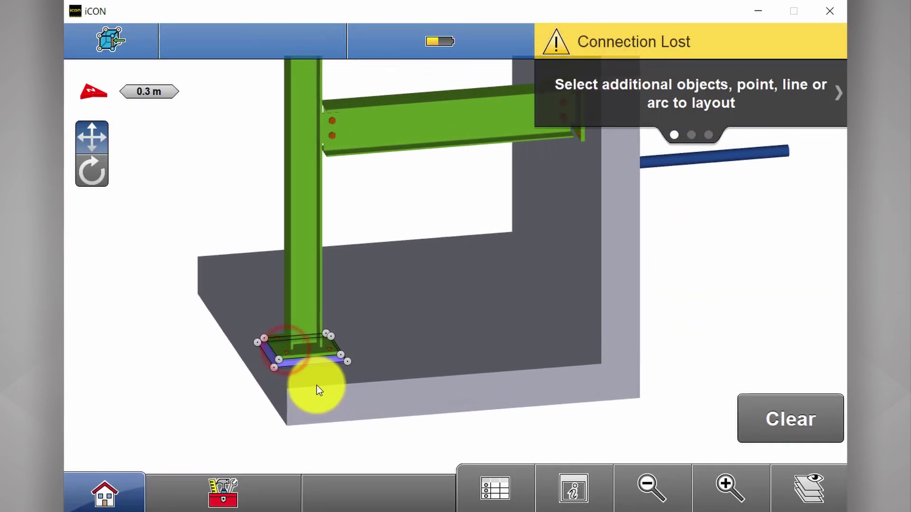
left_click(786, 414)
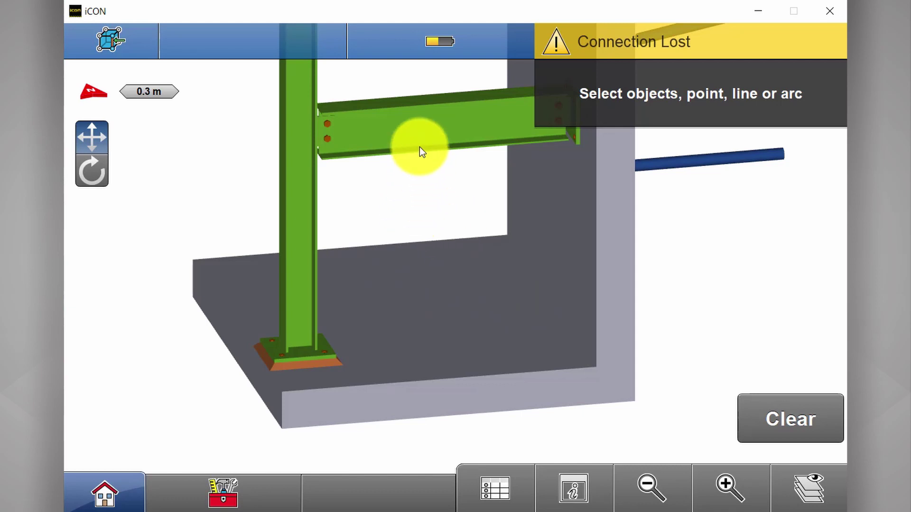
- Bring the pipes into view, select the lower blue pipe and its centre line
left_click_drag(418, 147, 300, 187)
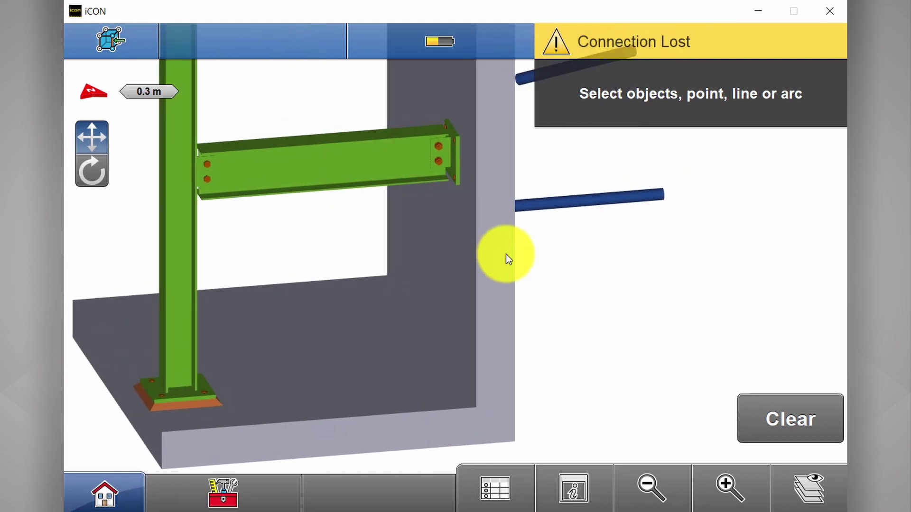
left_click_drag(509, 277, 492, 282)
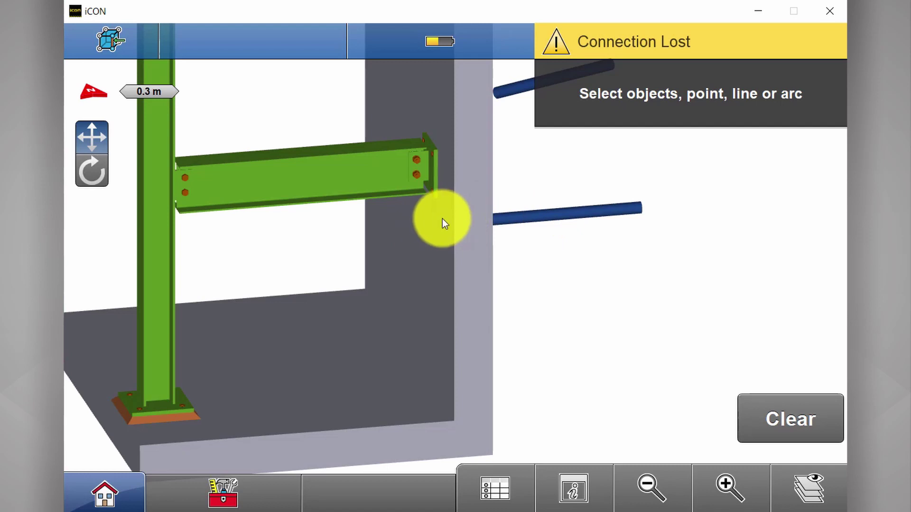
left_click(545, 217)
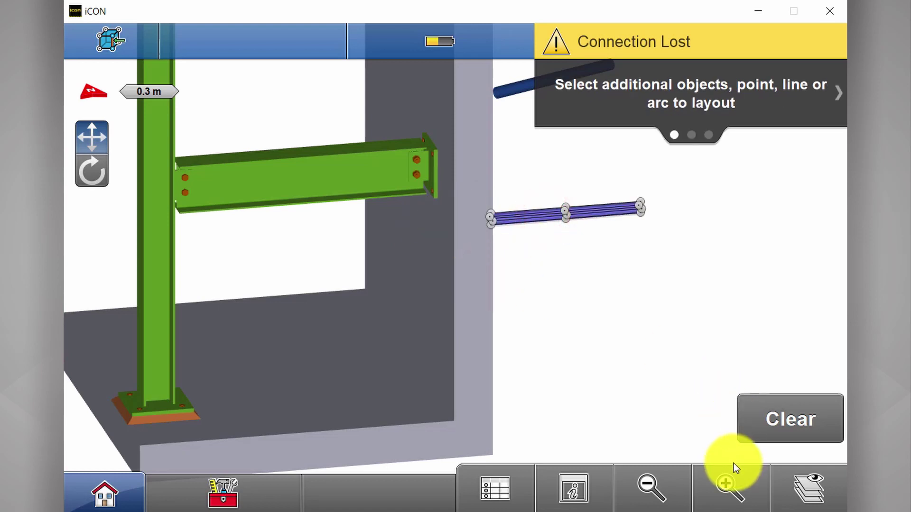
scroll(520, 217, "up", 3)
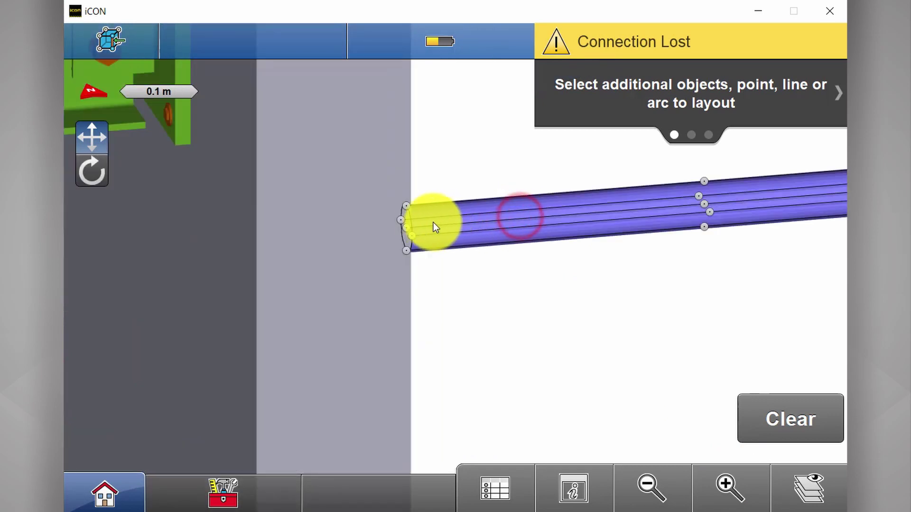
scroll(415, 223, "up", 3)
left_click(399, 237)
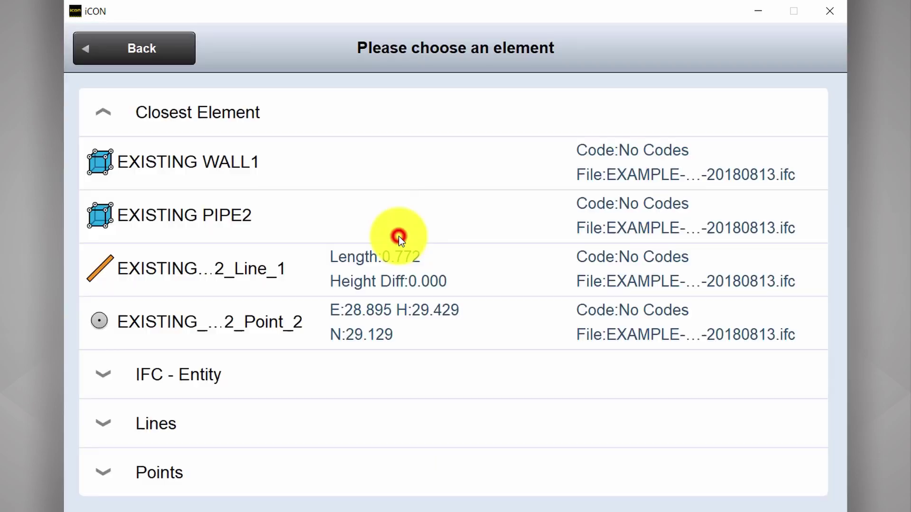
left_click(268, 426)
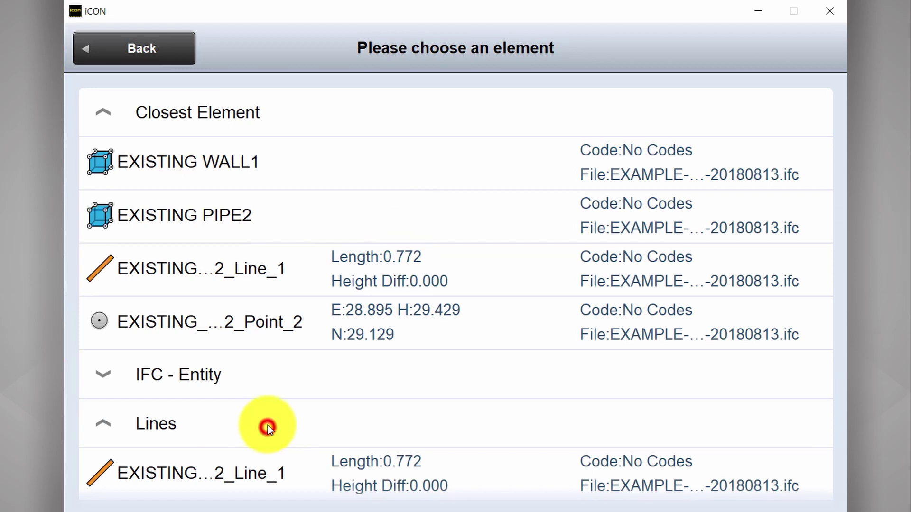
left_click(264, 470)
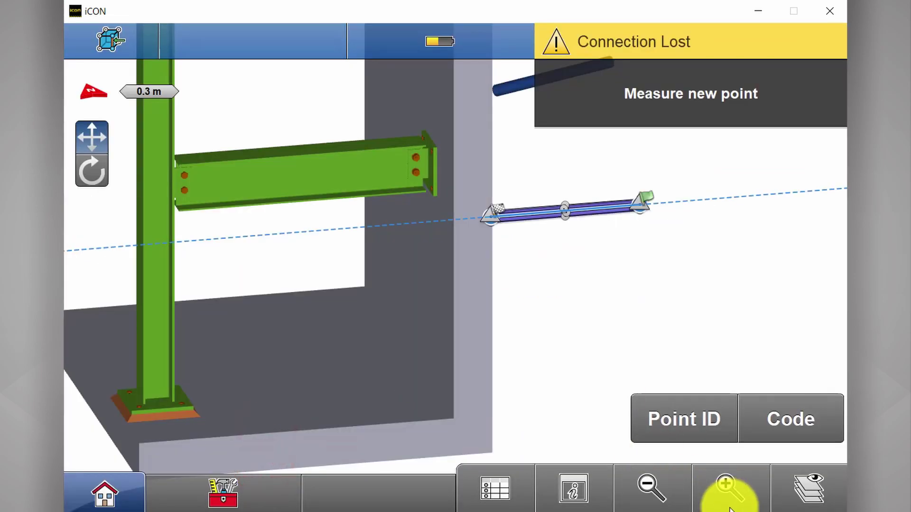
- Zoom and rotate close onto the pipe end, then exit smart zoom and zoom out
left_click(732, 490)
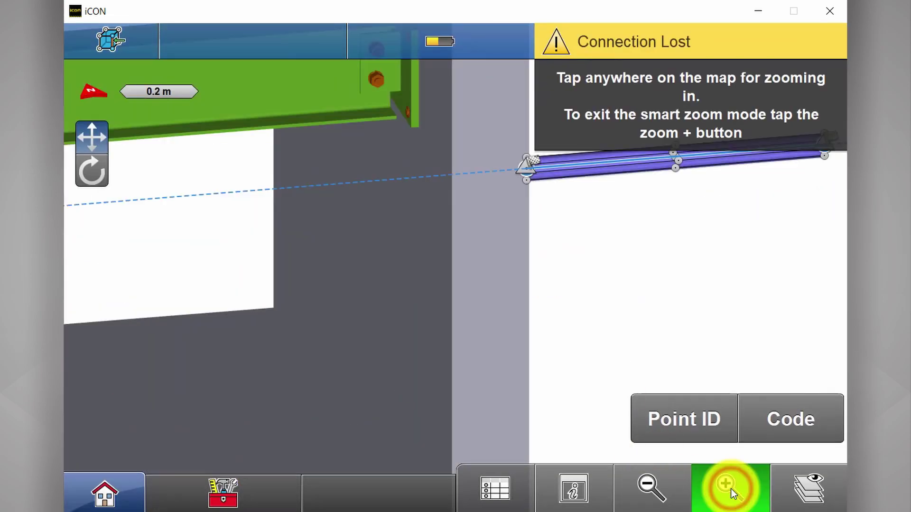
left_click(538, 162)
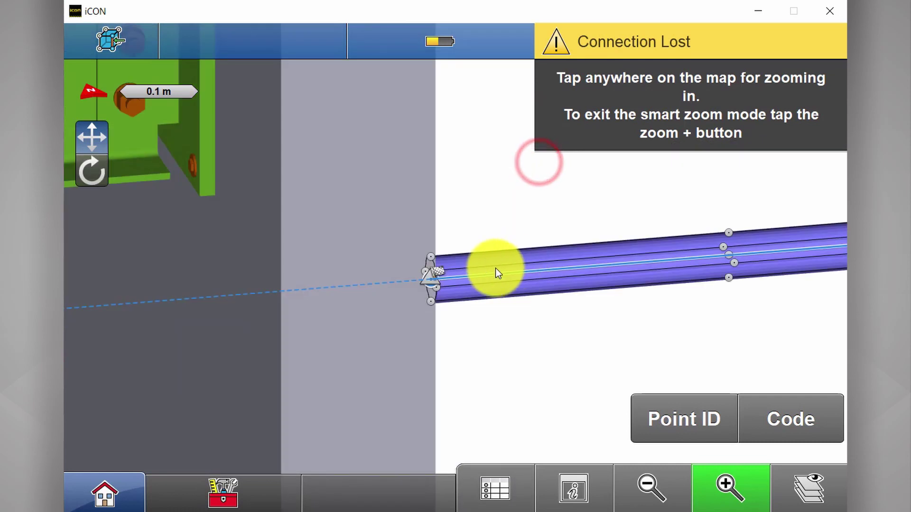
left_click(476, 281)
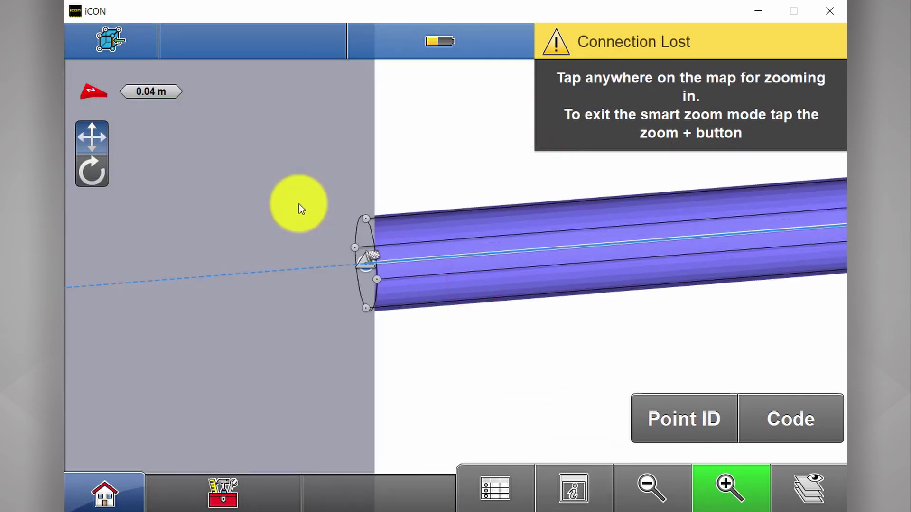
left_click(91, 171)
left_click(437, 279)
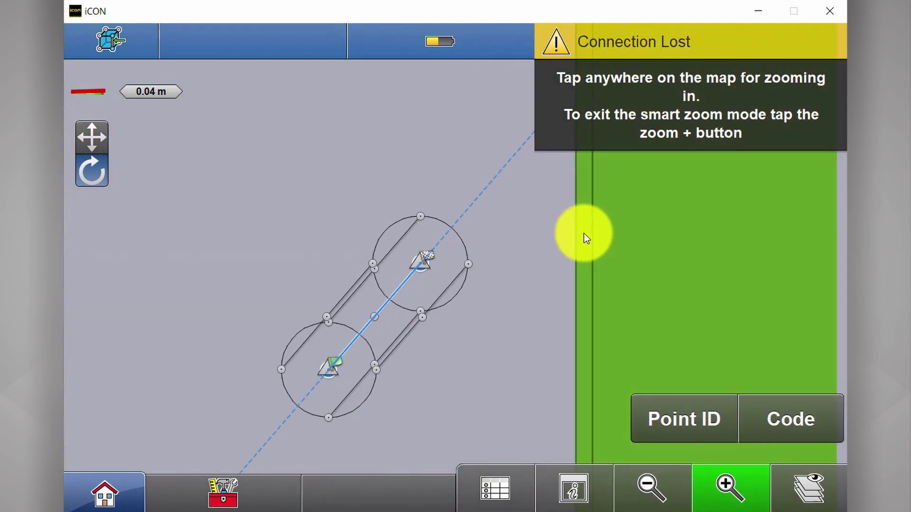
left_click(584, 233)
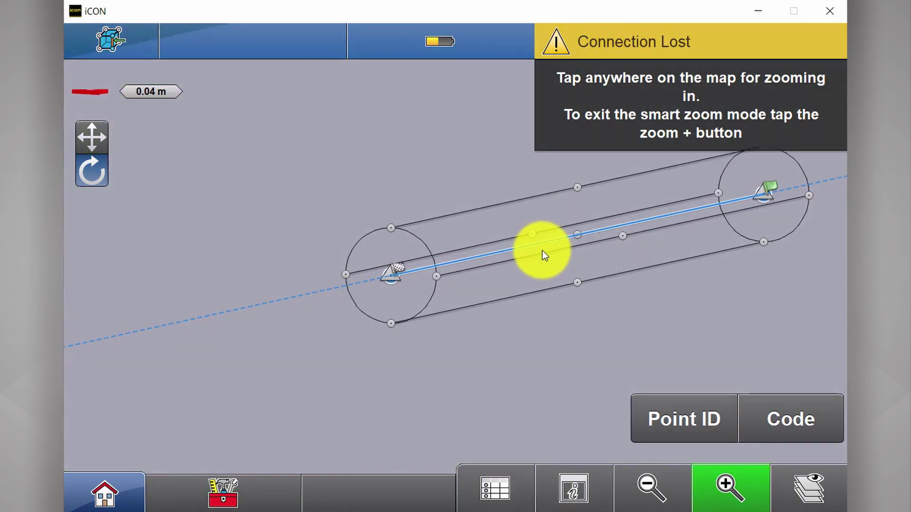
left_click(543, 250)
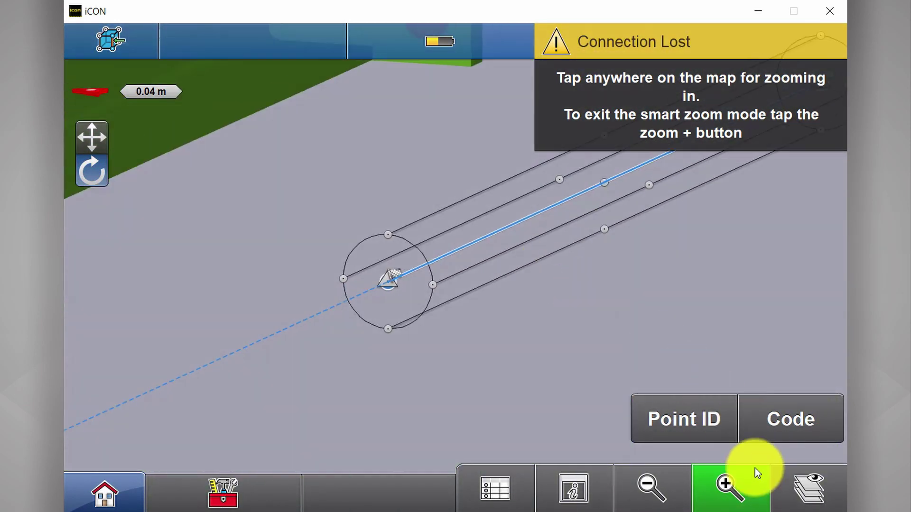
left_click(750, 488)
left_click(656, 498)
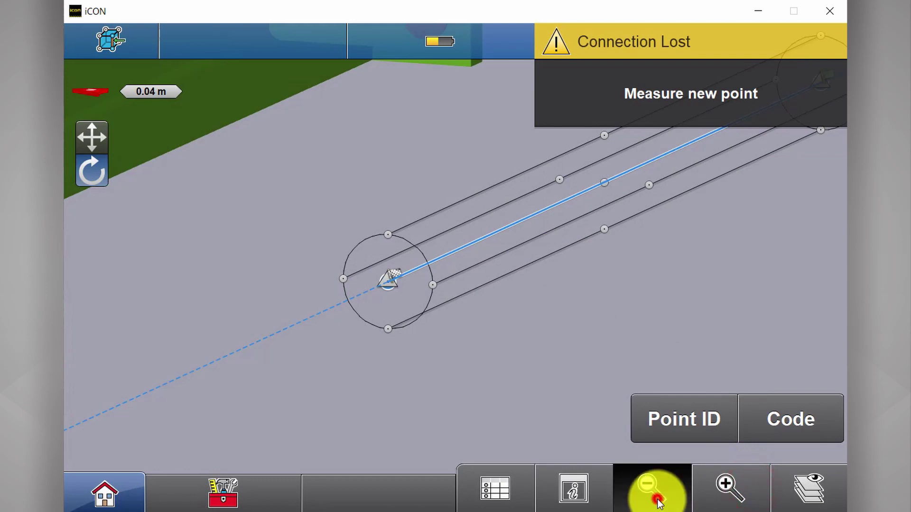
- Zoom out to the whole structure and orbit it toward a side-on view
left_click(656, 499)
left_click(657, 500)
left_click_drag(501, 344, 406, 343)
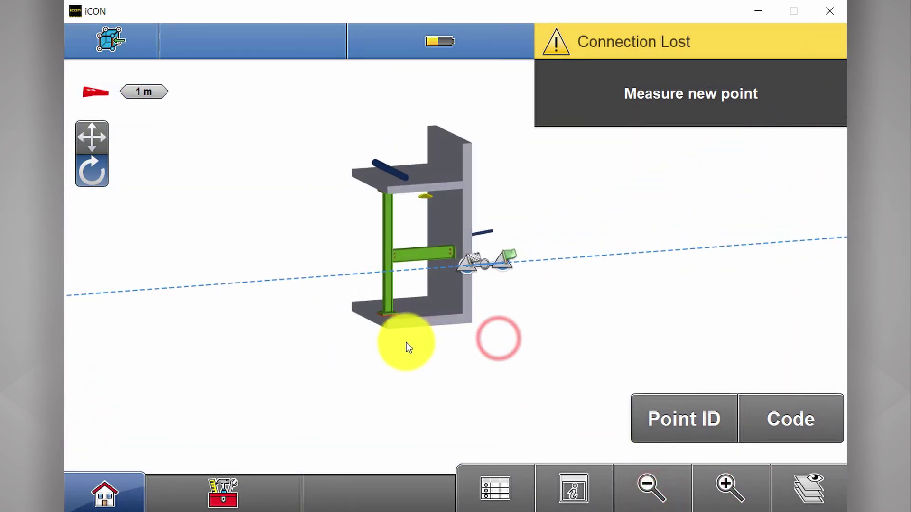
mouse_move(478, 286)
left_mouse_down()
mouse_move(457, 273)
mouse_move(458, 265)
left_mouse_up()
double_click(454, 266)
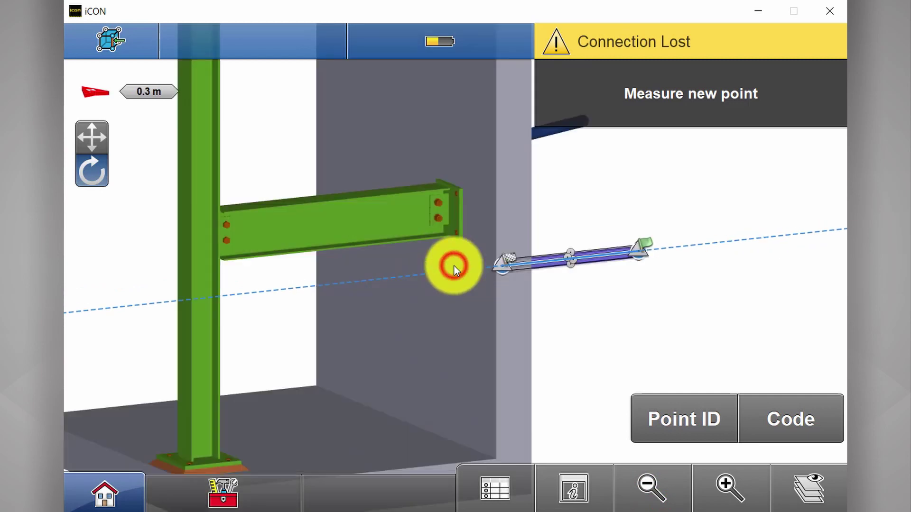
left_click(651, 490)
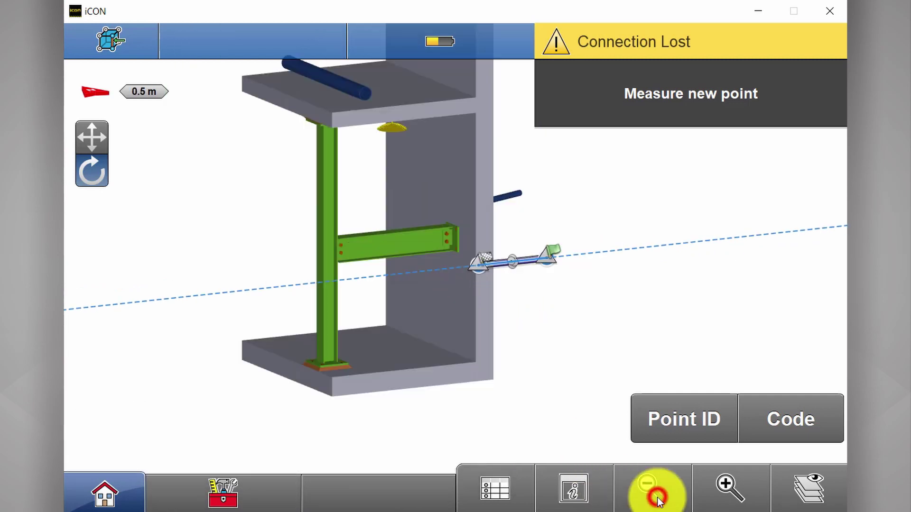
mouse_move(520, 319)
left_mouse_down()
mouse_move(320, 296)
mouse_move(565, 309)
left_mouse_up()
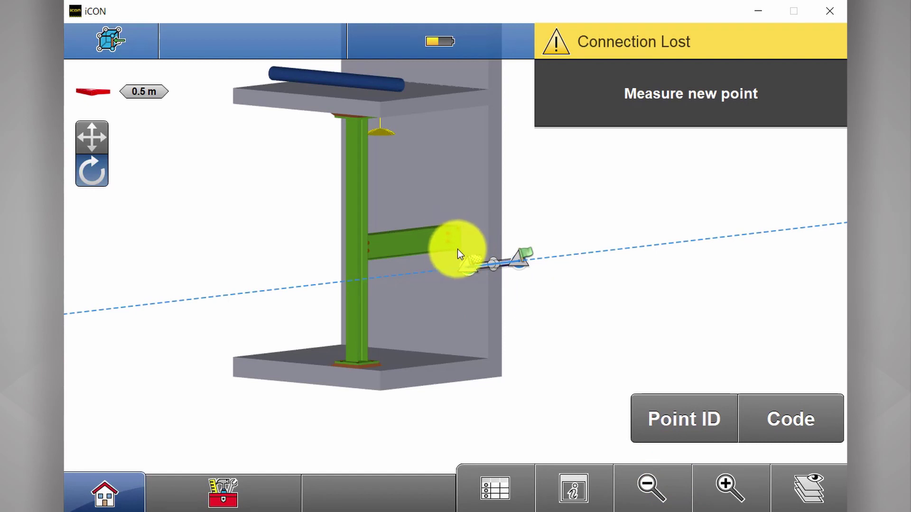
- Zoom in on the column base and pick Bolt assembly1 from the element list
double_click(361, 361)
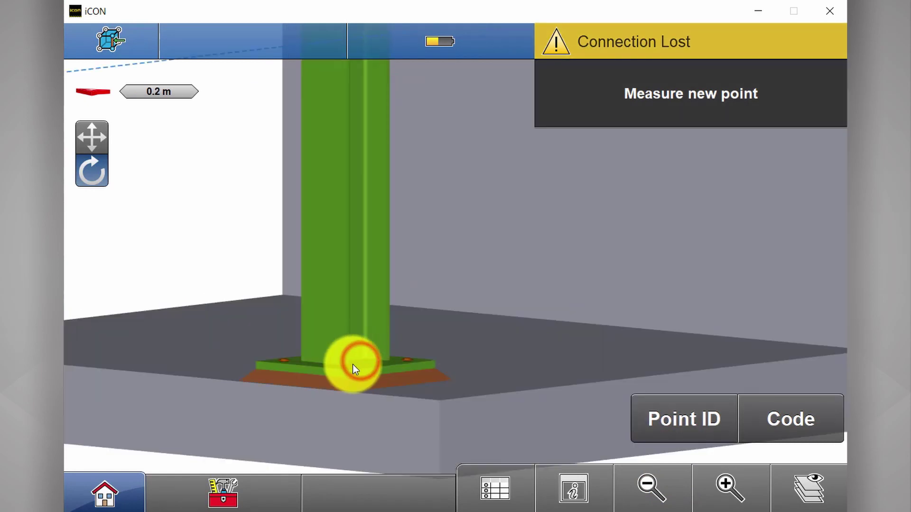
double_click(351, 367)
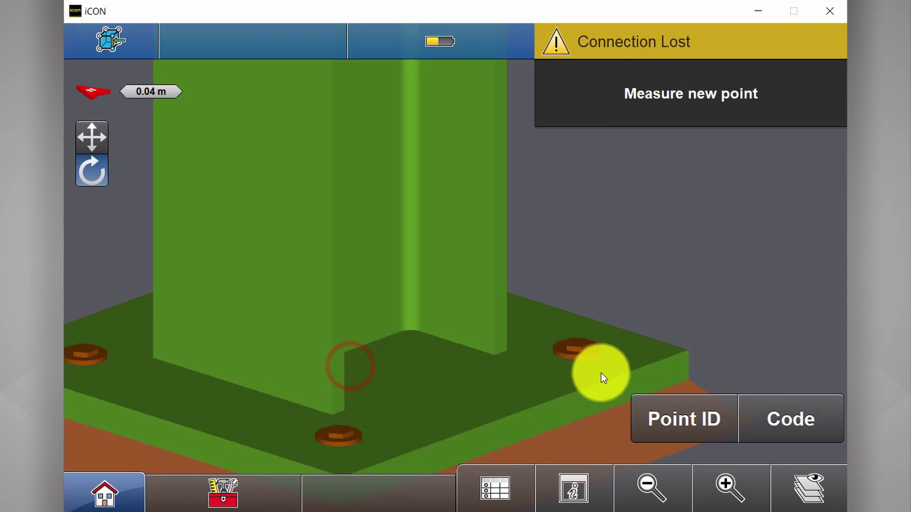
left_click(583, 345)
left_click(350, 176)
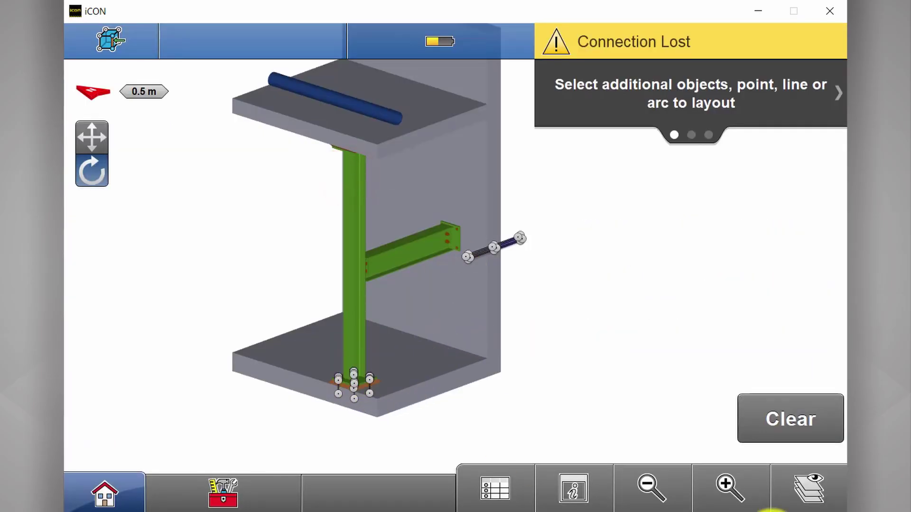
- Pan and zoom onto one column-base bolt's stake points, then zoom back out to the footing
left_click(732, 489)
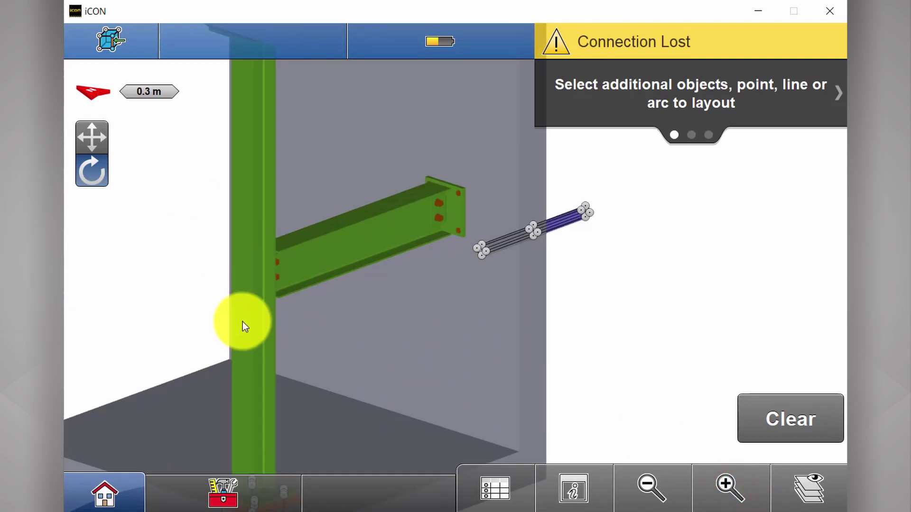
left_click(100, 143)
left_click_drag(274, 343, 317, 217)
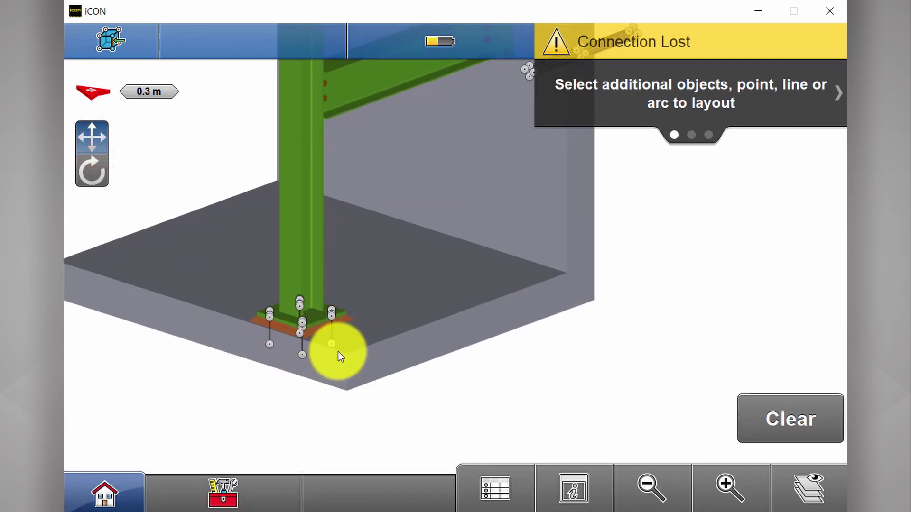
left_click(738, 494)
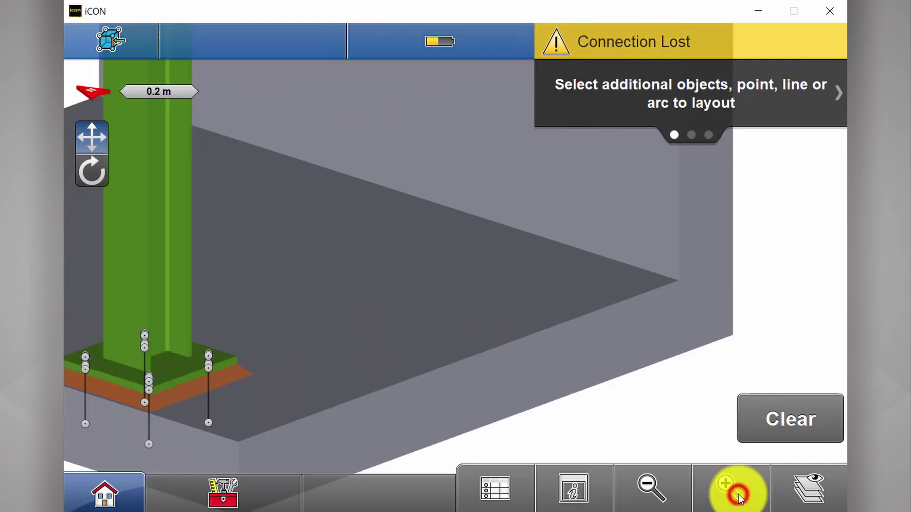
left_click_drag(214, 364, 276, 359)
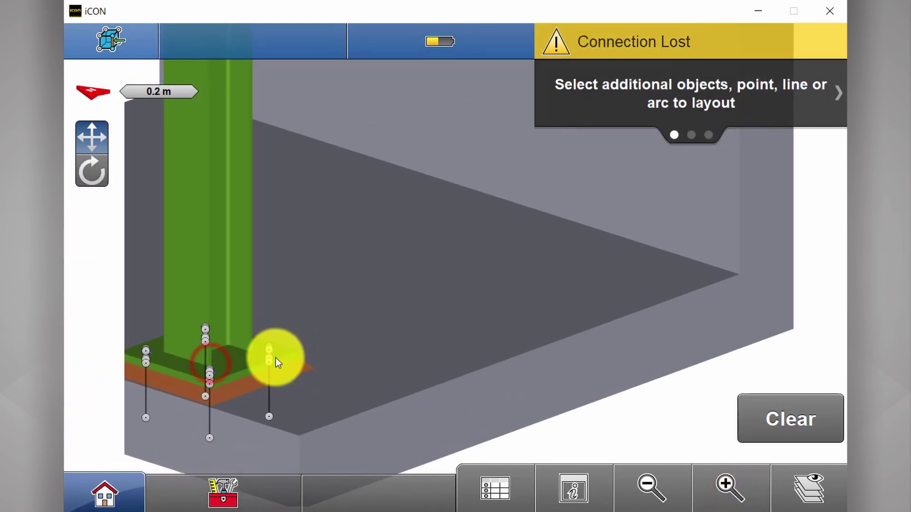
double_click(274, 352)
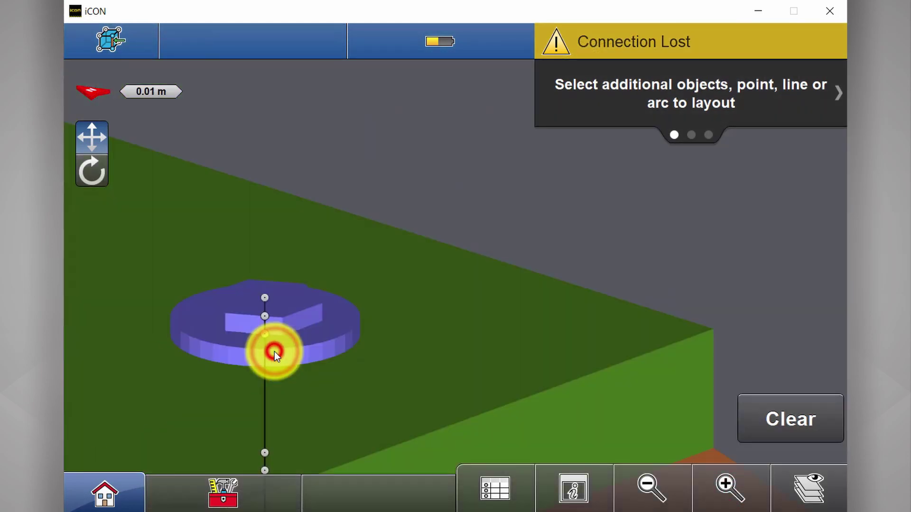
left_click_drag(264, 321, 264, 336)
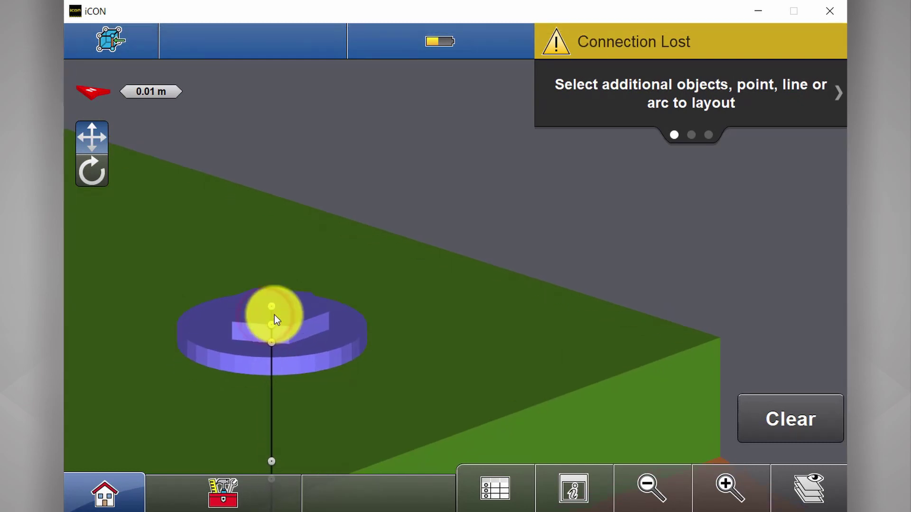
left_click(650, 492)
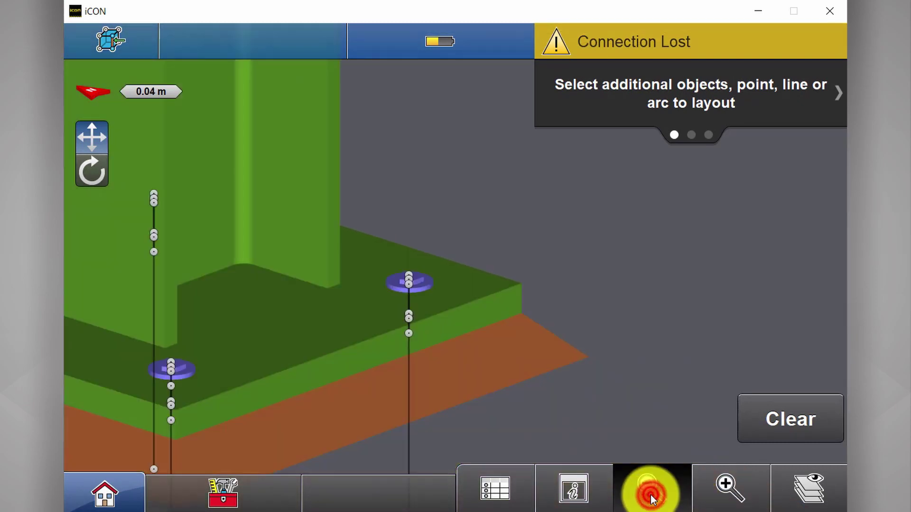
left_click(661, 489)
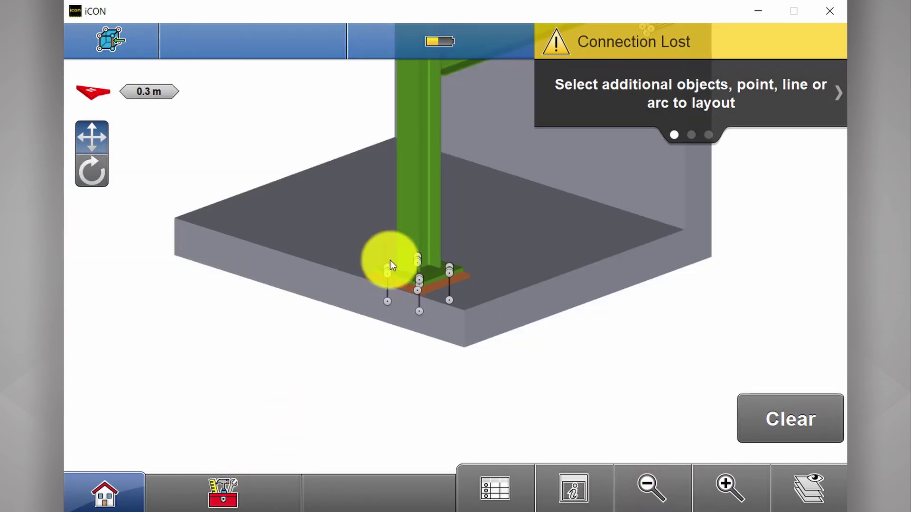
- Zoom out to the slabs and pick EXISTING PIPE on the top slab
left_click(500, 251)
left_click(478, 208)
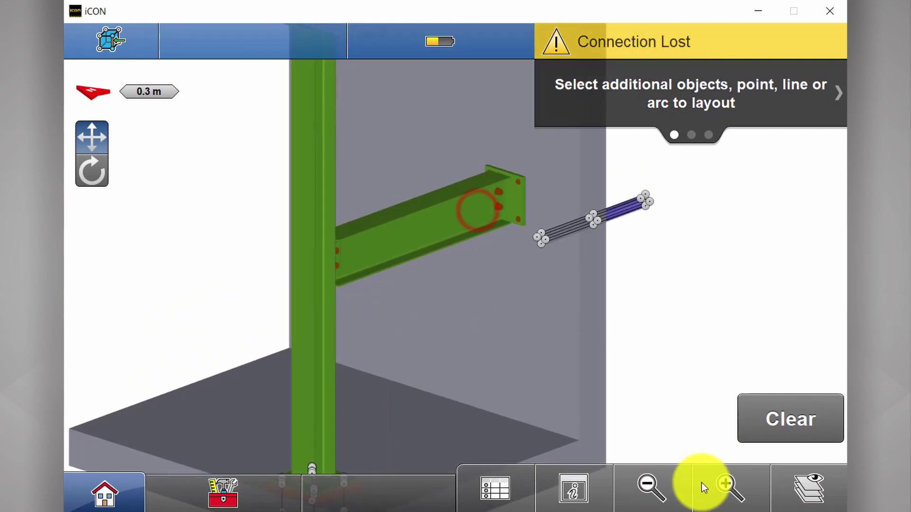
left_click(662, 489)
left_click(503, 364)
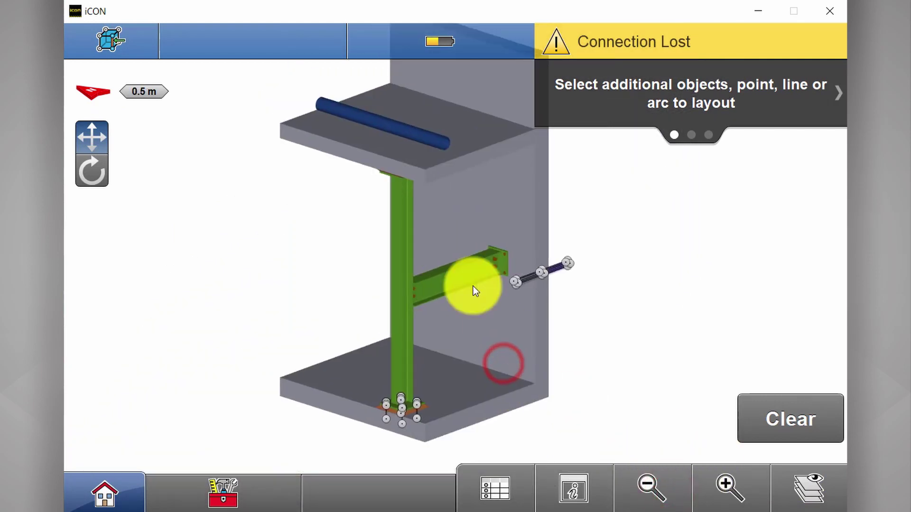
left_click(415, 136)
left_click(316, 151)
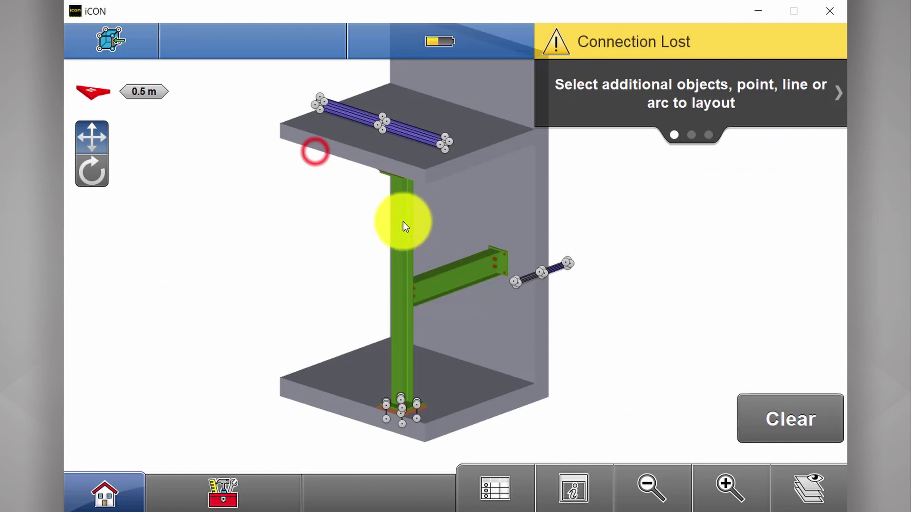
- Shift the view and orbit the structure to a side elevation
left_click_drag(419, 232, 378, 236)
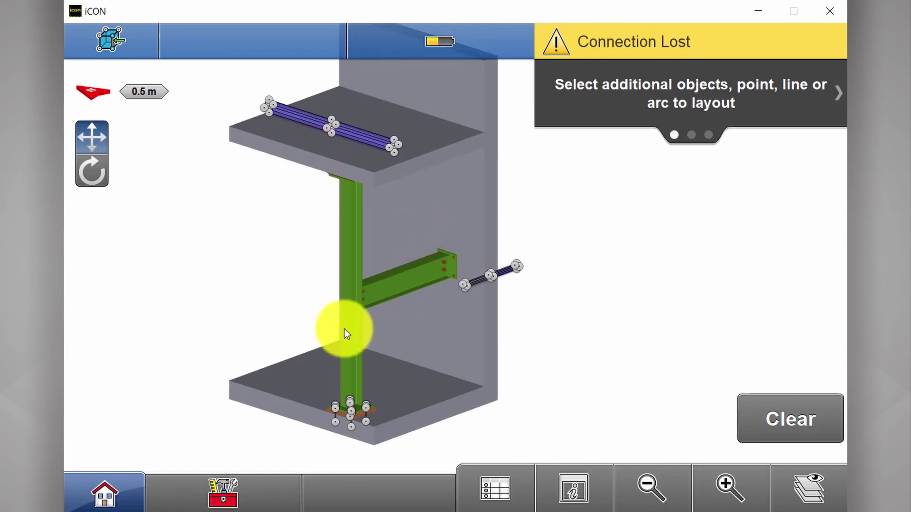
left_click(89, 173)
mouse_move(403, 219)
left_mouse_down()
mouse_move(325, 181)
mouse_move(328, 198)
mouse_move(609, 210)
mouse_move(309, 189)
left_mouse_up()
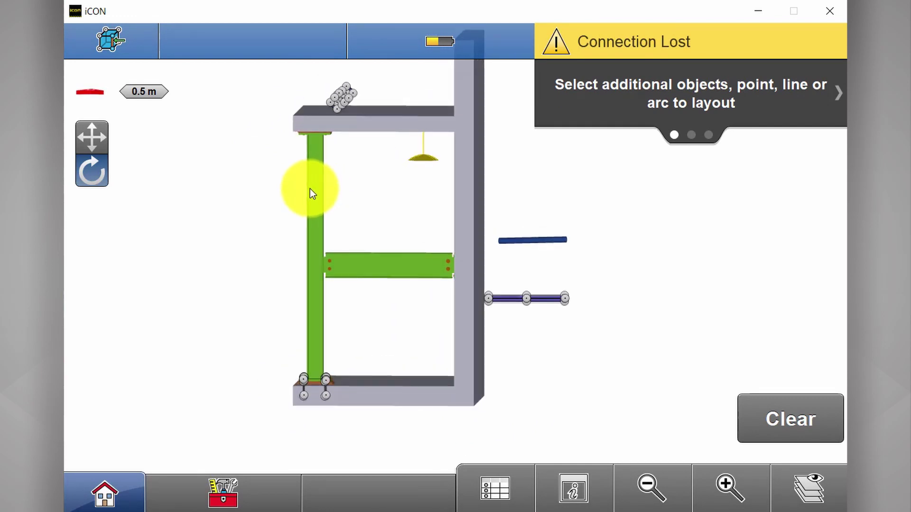